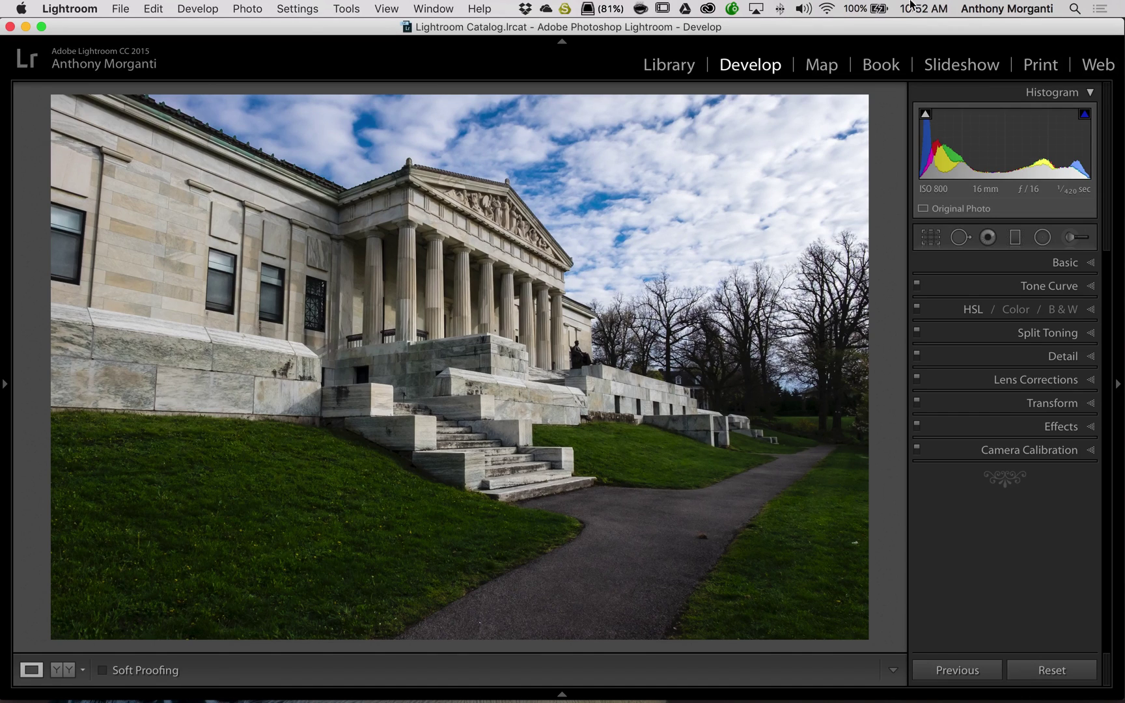
Add a reset graduated filter (Exposure -1.77, Contrast 36, Highlights -37, Clarity 37) diagonally across the sky.
left_click(1014, 238)
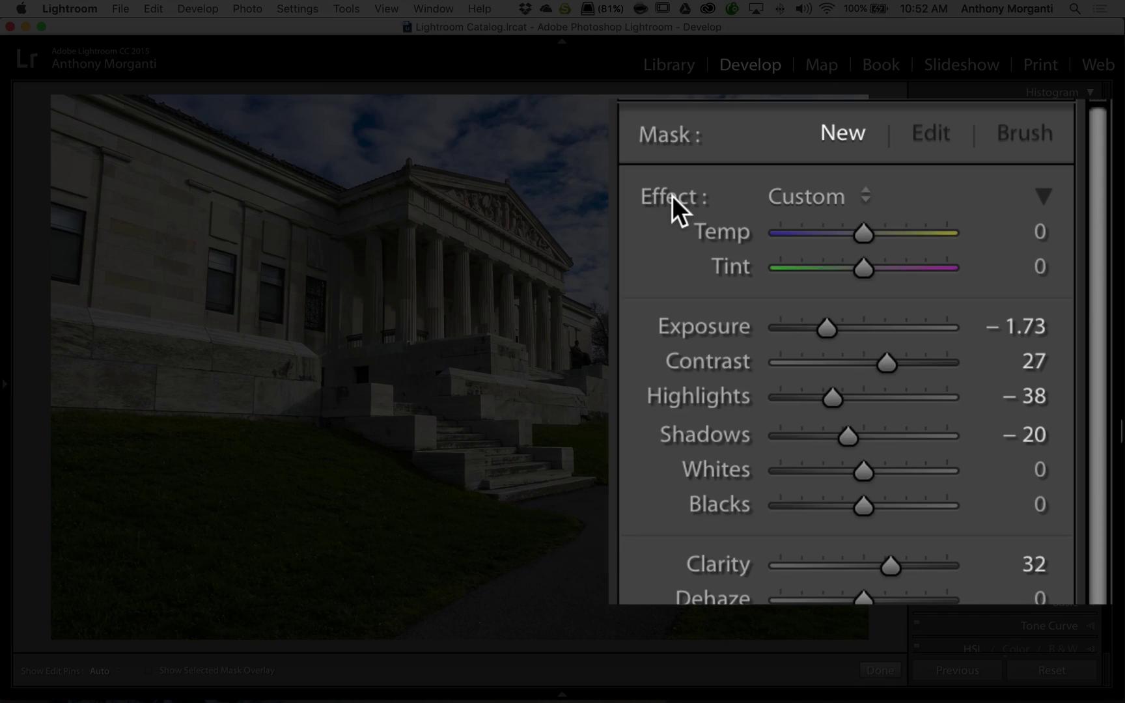
double_click(671, 196)
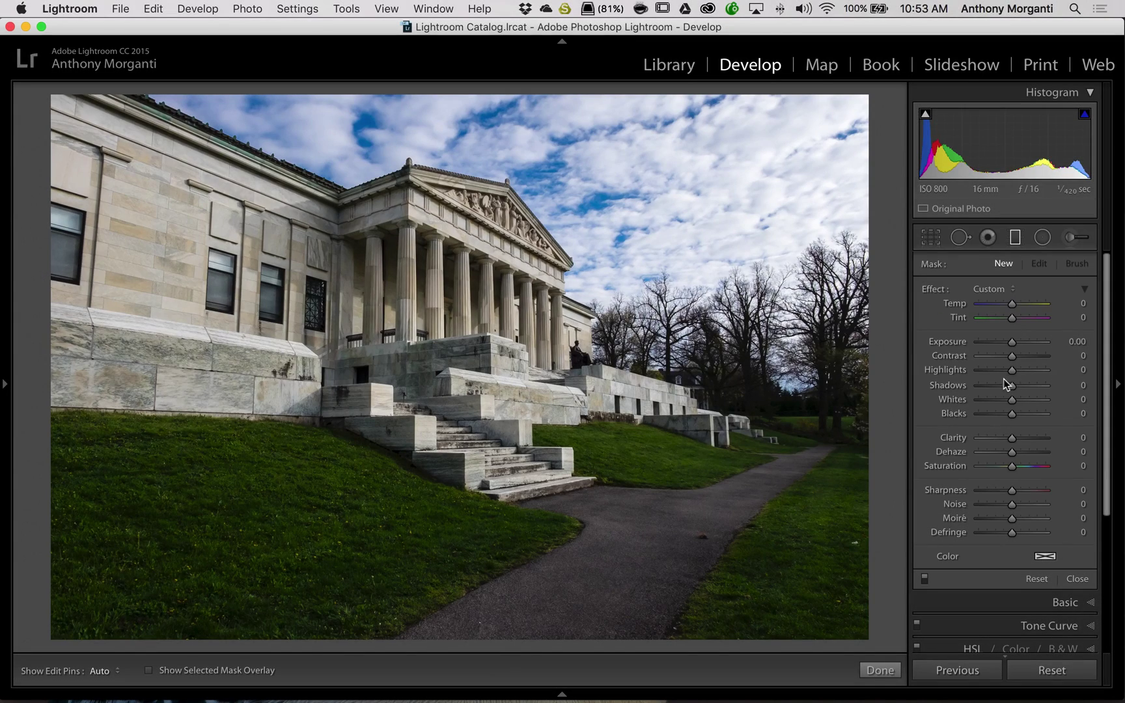
left_click_drag(1011, 341, 996, 341)
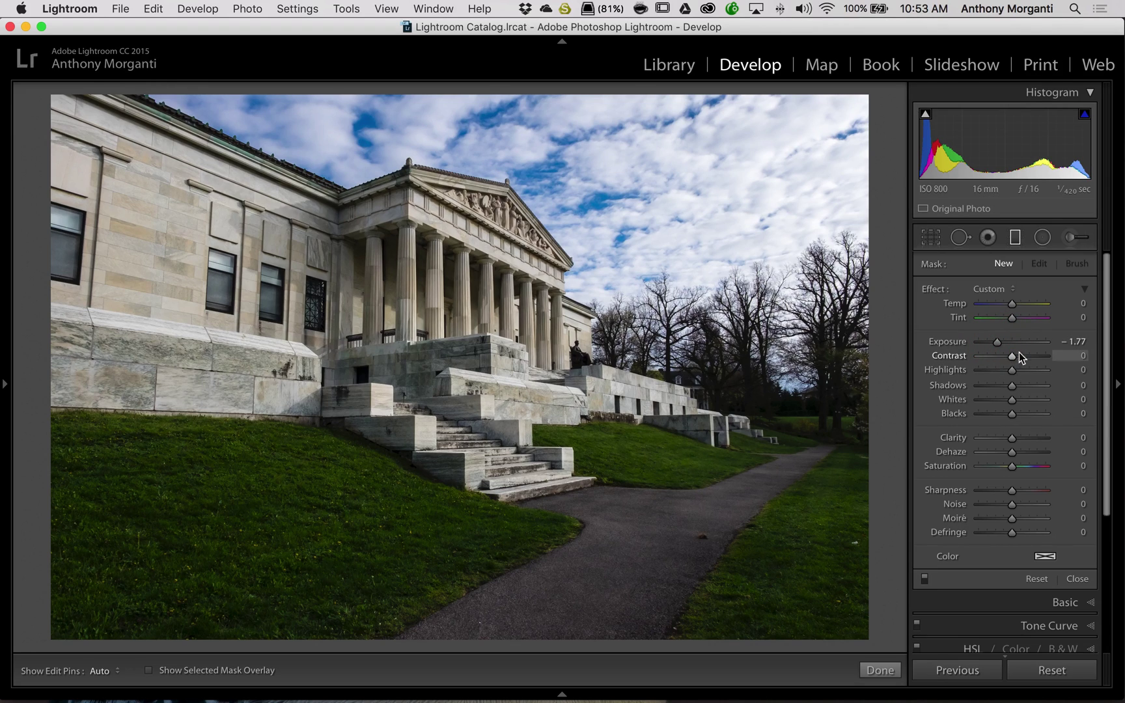
mouse_move(1011, 356)
left_mouse_down()
mouse_move(1024, 356)
mouse_move(999, 369)
left_mouse_up()
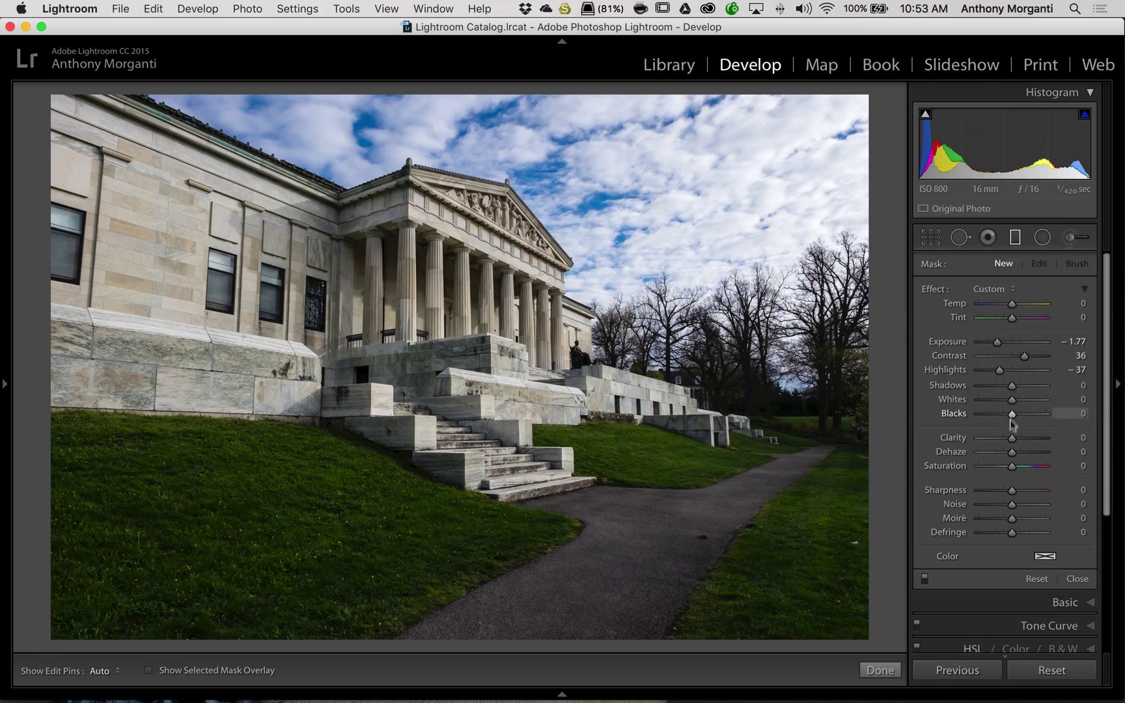
left_click_drag(1012, 438, 1025, 441)
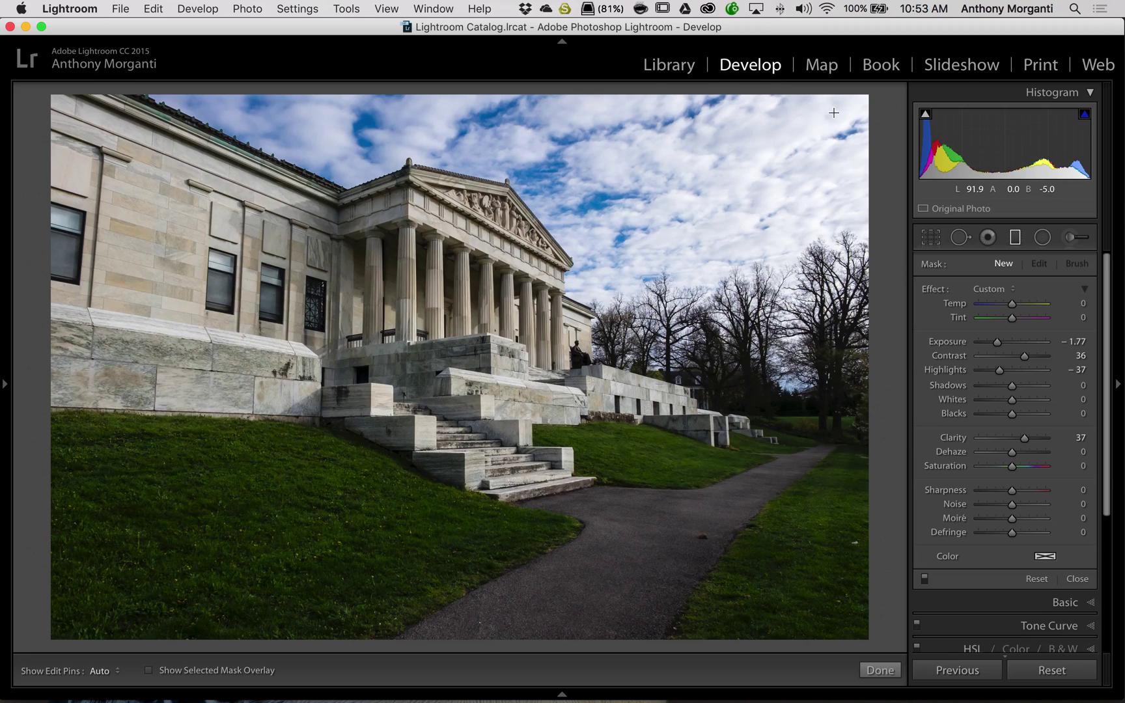
left_click_drag(833, 112, 310, 556)
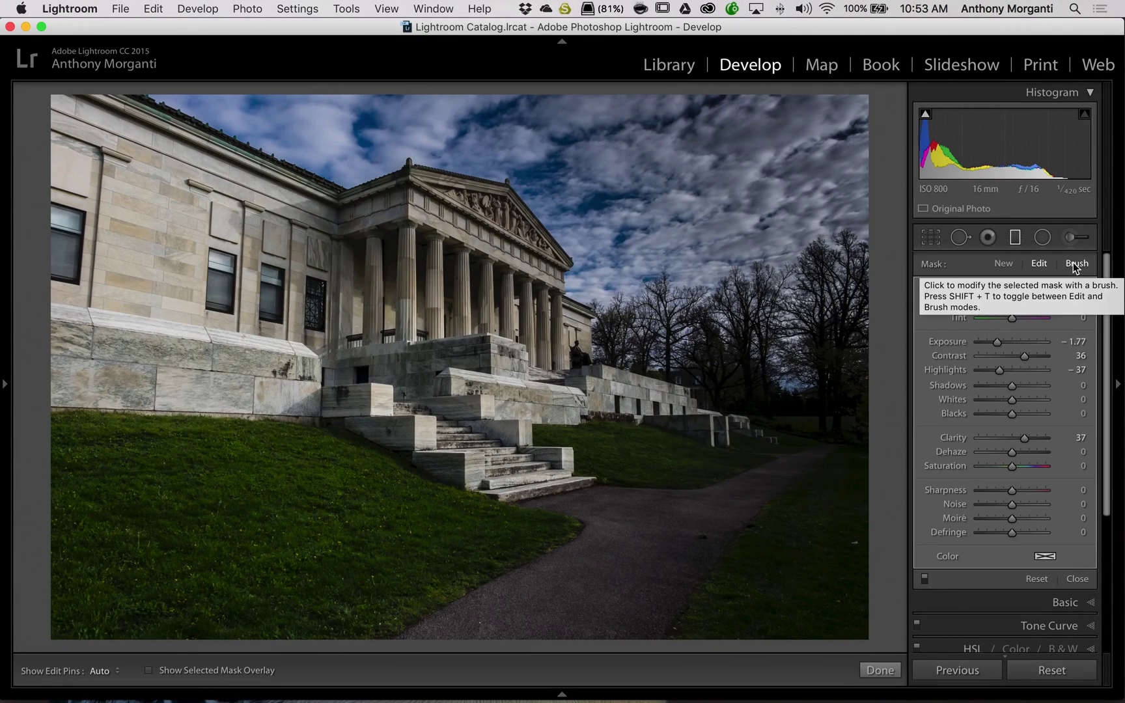
Switch the filter's mask to Brush, paint a test stroke on the left wall, then undo it.
left_click(1074, 263)
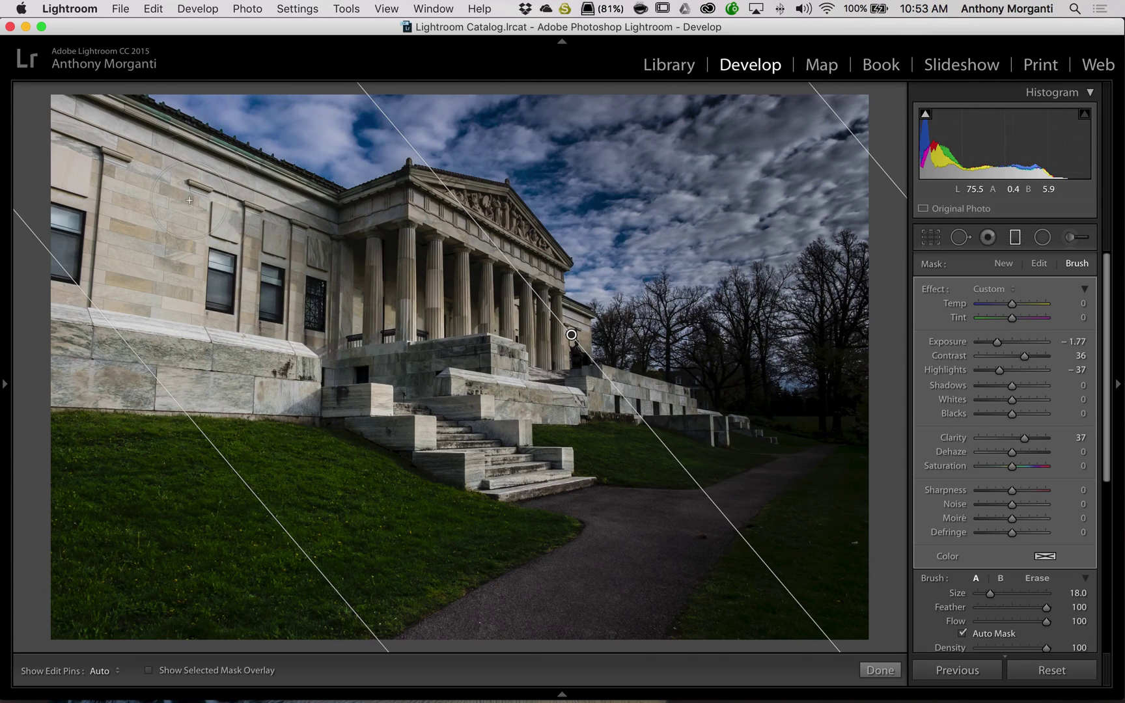
left_click_drag(190, 200, 133, 293)
left_click_drag(288, 384, 296, 378)
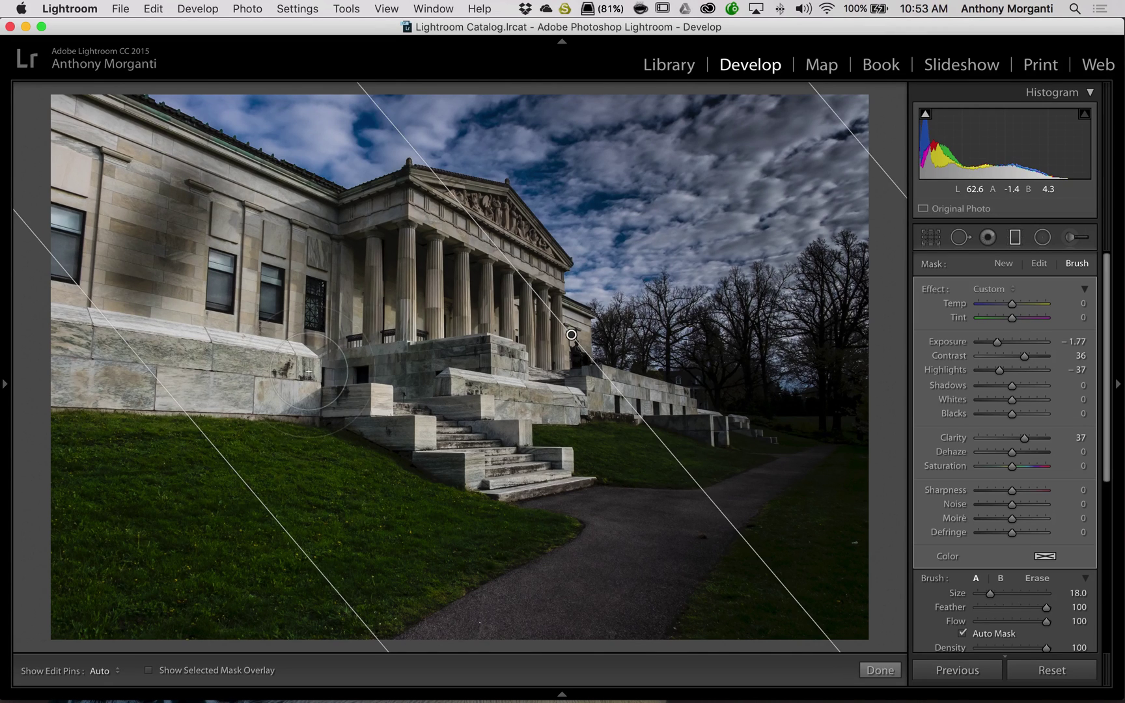
key("super+z")
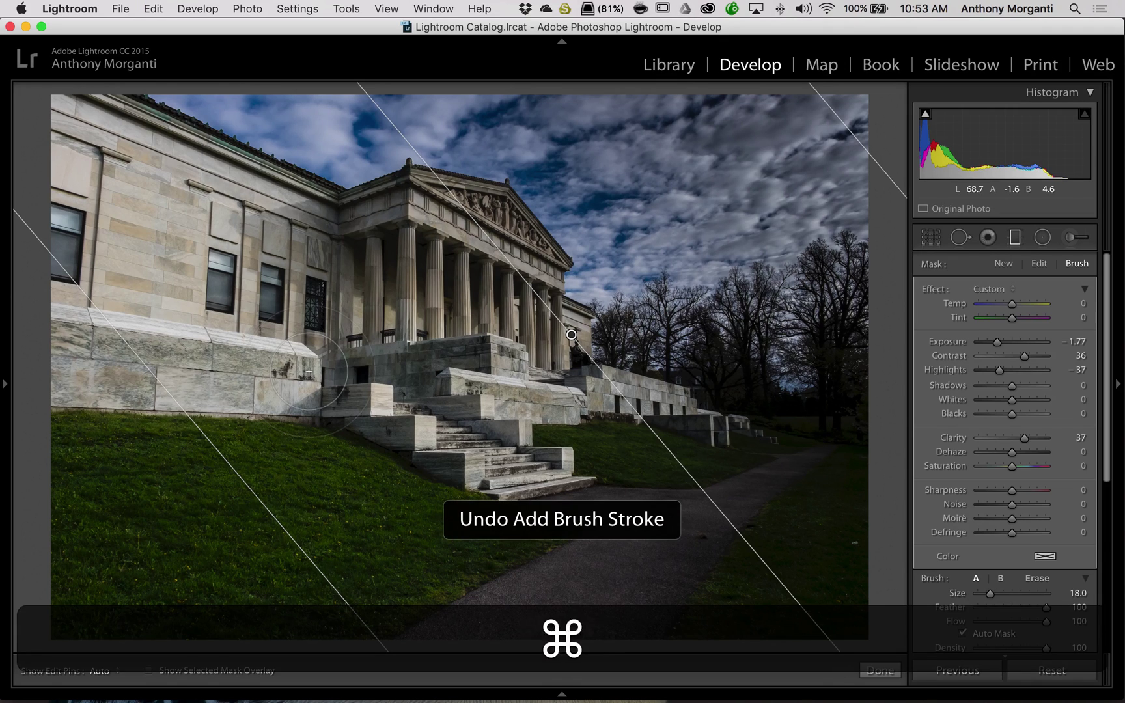
scroll(988, 369, "down", 5)
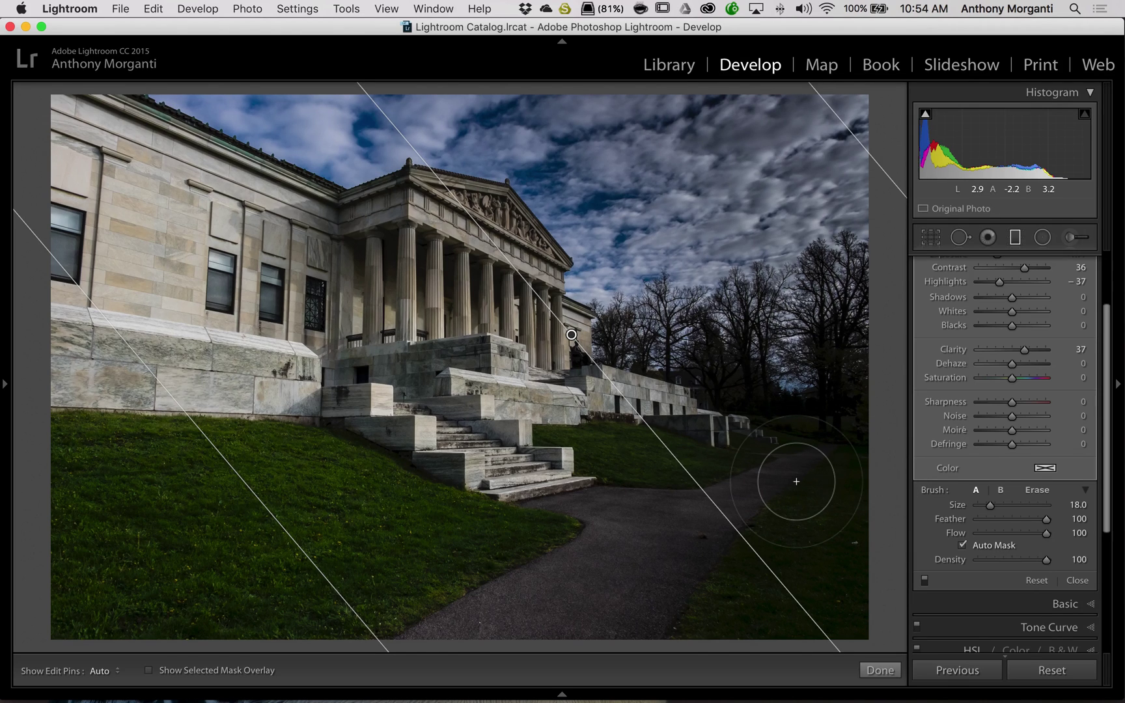
Turn on Auto Mask with an erase brush of size 8 and clear the darkening from the pediment and roofline.
key("alt")
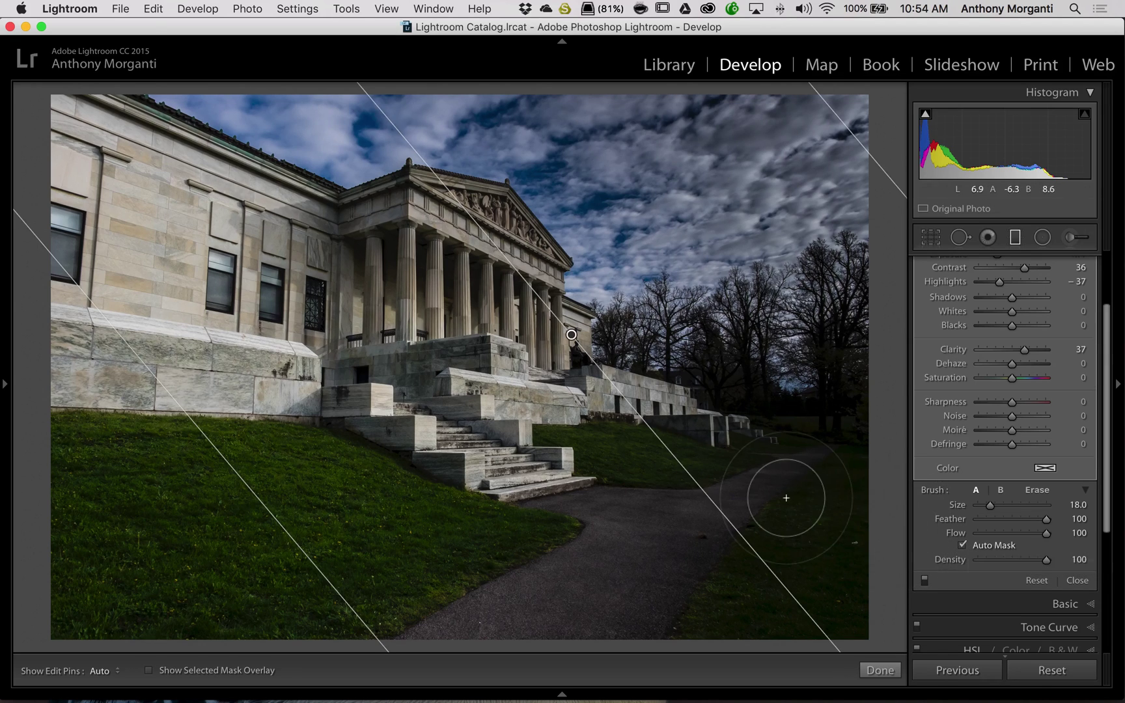
key("alt")
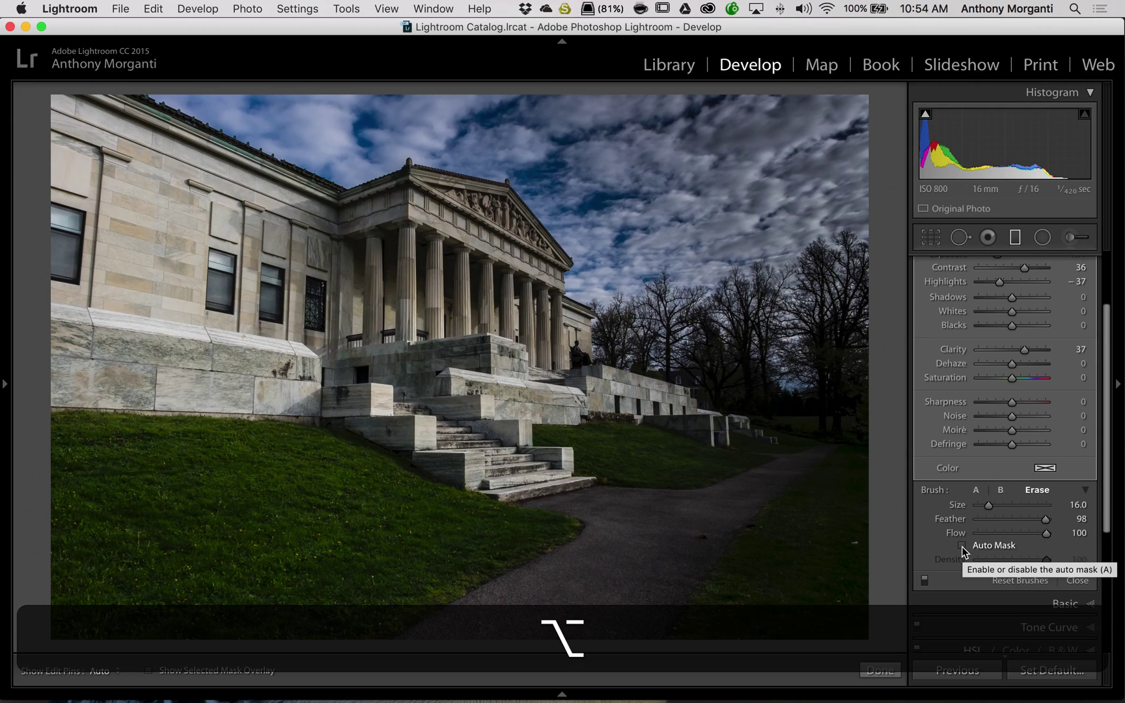
left_click(962, 546)
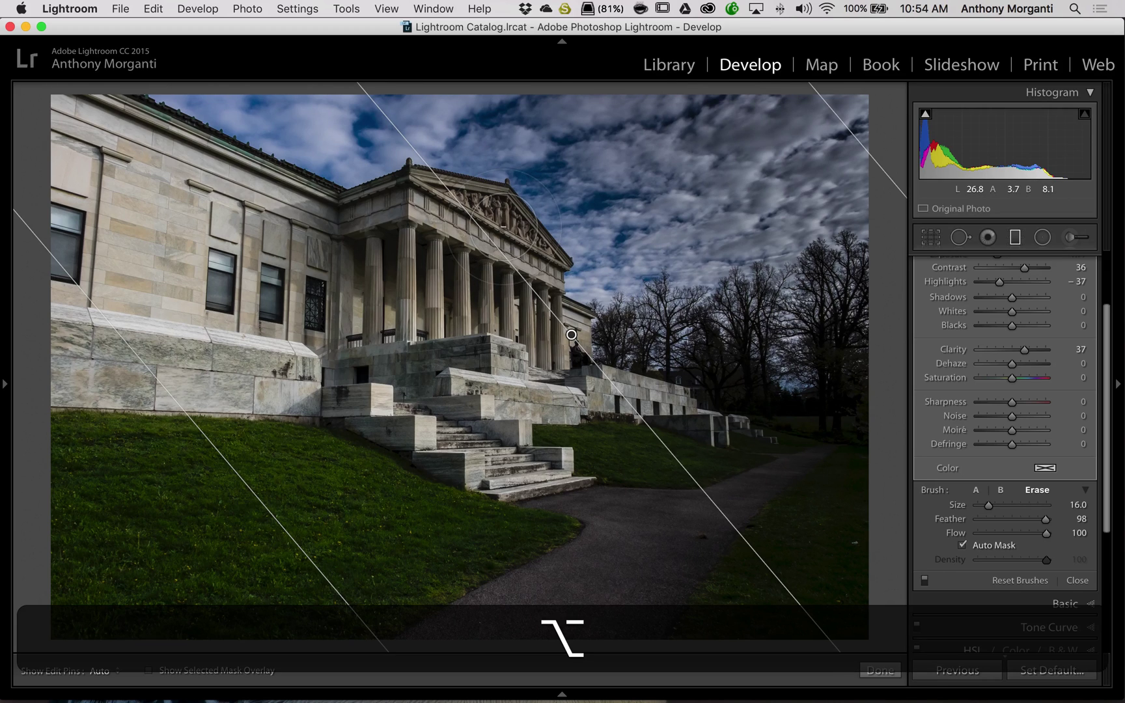
key("alt+bracketleft")
key("alt+bracketleft")
key("alt+bracketleft")
key("alt+bracketleft")
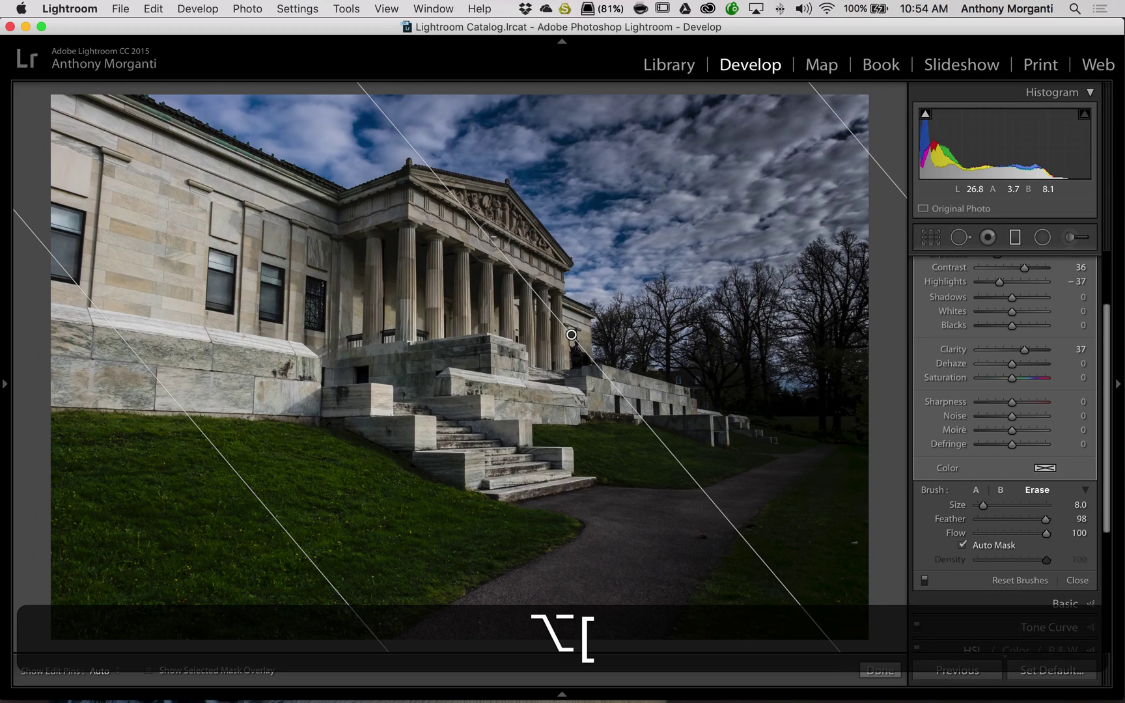
key("h")
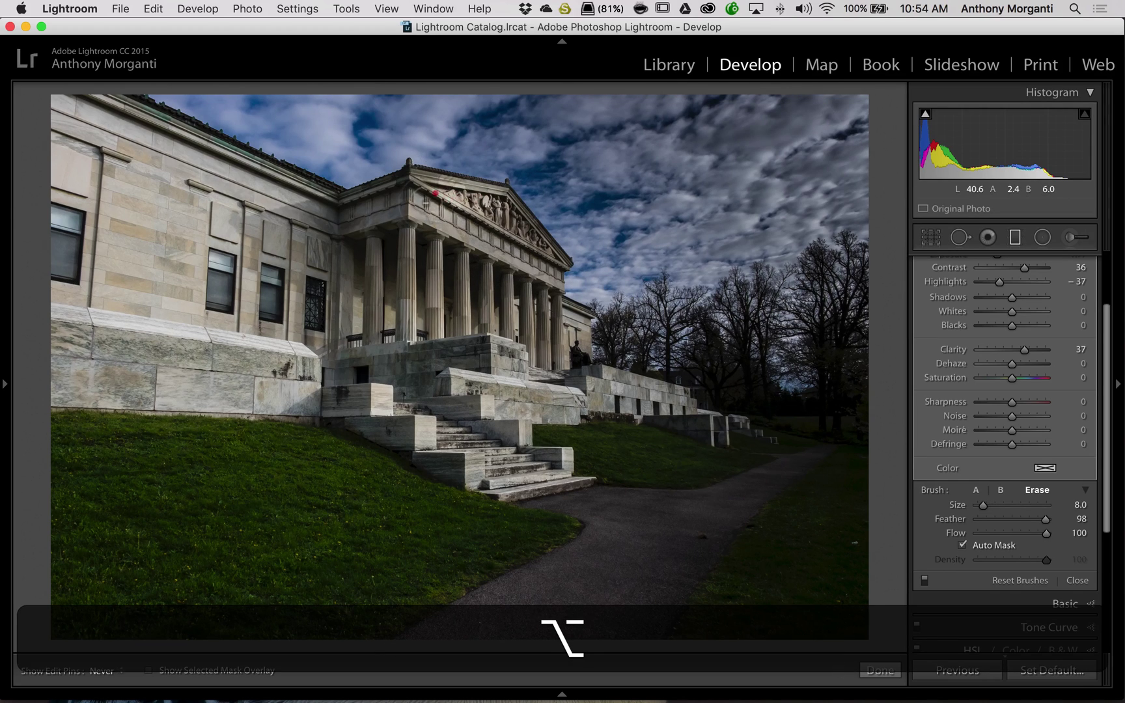
mouse_move(435, 193)
left_mouse_down()
mouse_move(403, 190)
mouse_move(497, 206)
mouse_move(527, 230)
mouse_move(544, 253)
mouse_move(518, 223)
mouse_move(559, 265)
mouse_move(548, 307)
mouse_move(572, 312)
mouse_move(563, 329)
mouse_move(526, 300)
mouse_move(522, 242)
mouse_move(506, 267)
mouse_move(486, 248)
mouse_move(466, 257)
mouse_move(438, 239)
mouse_move(525, 209)
mouse_move(444, 196)
left_mouse_up()
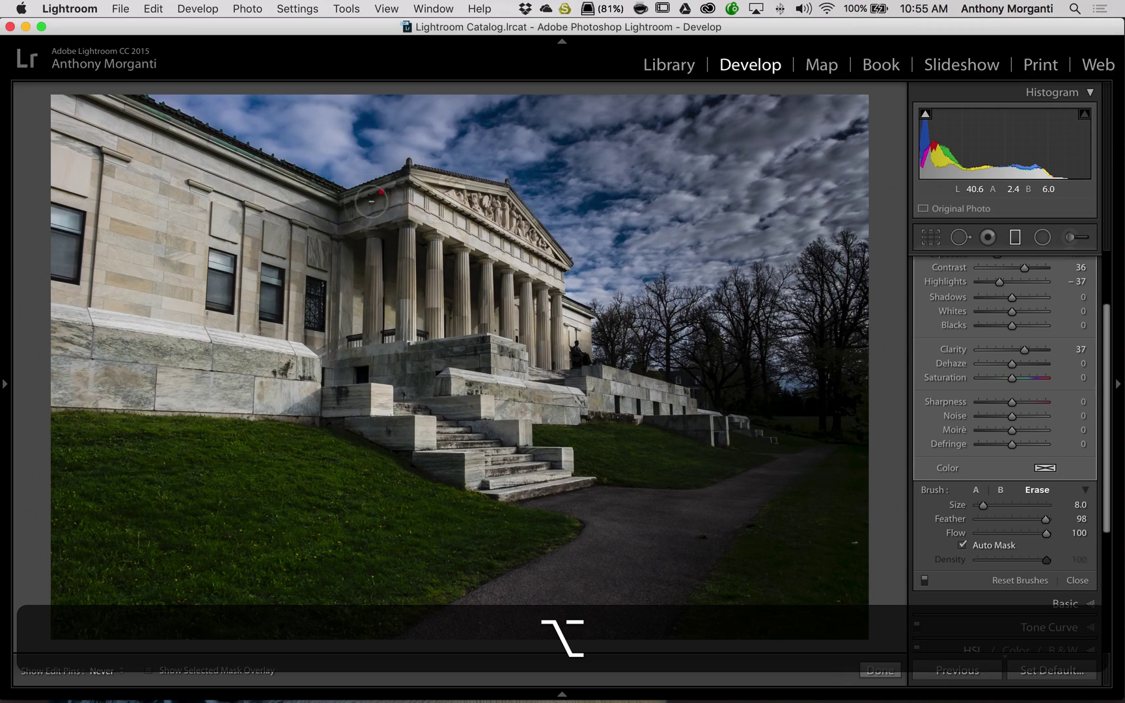
mouse_move(371, 201)
left_mouse_down()
mouse_move(387, 195)
mouse_move(321, 203)
mouse_move(116, 127)
mouse_move(417, 228)
left_mouse_up()
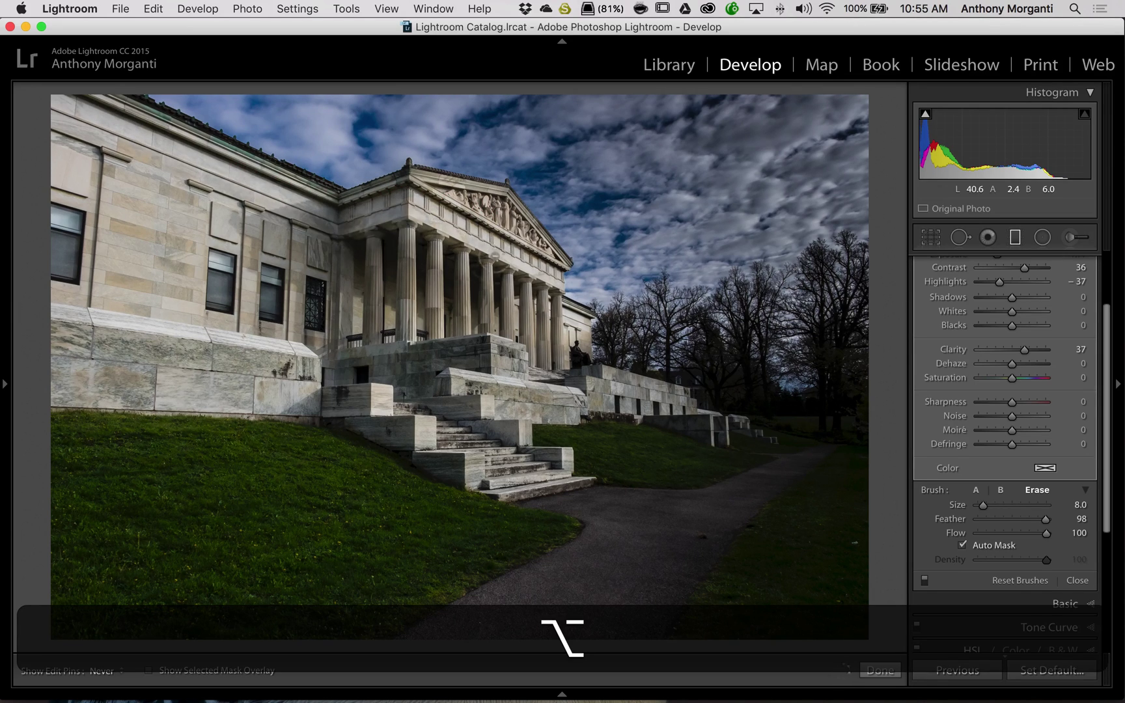
With a larger erase brush, remove the darkening from the portico, facade, stone steps and grass strips.
key("h")
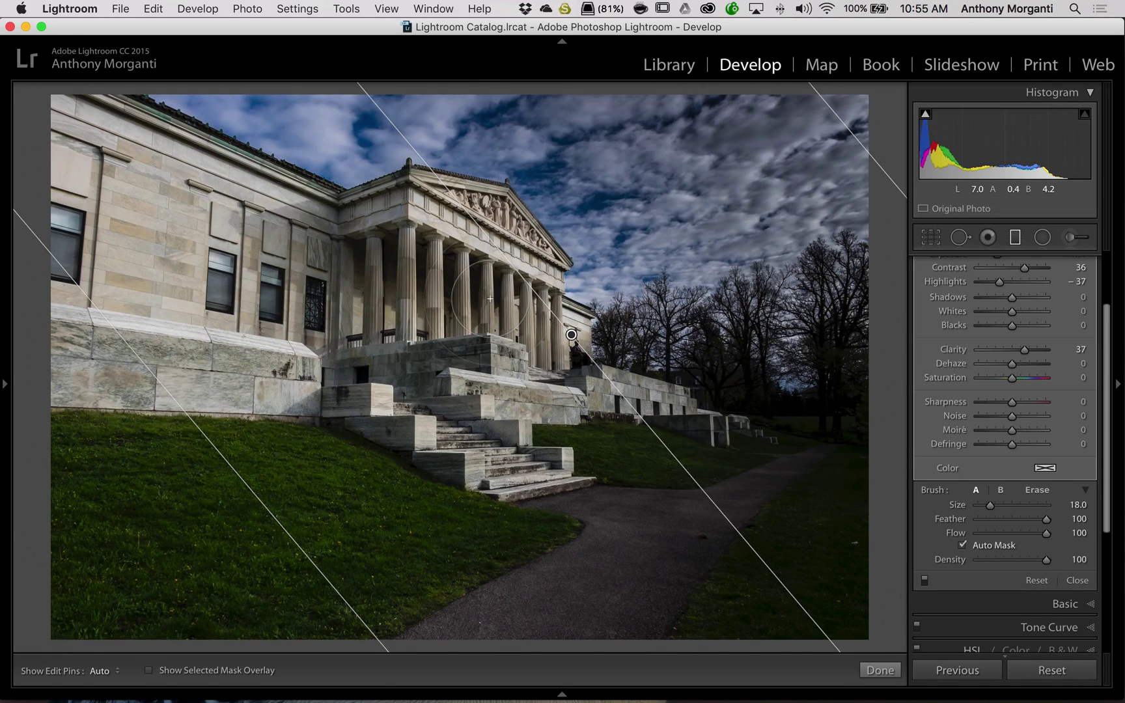
key("alt+bracketright")
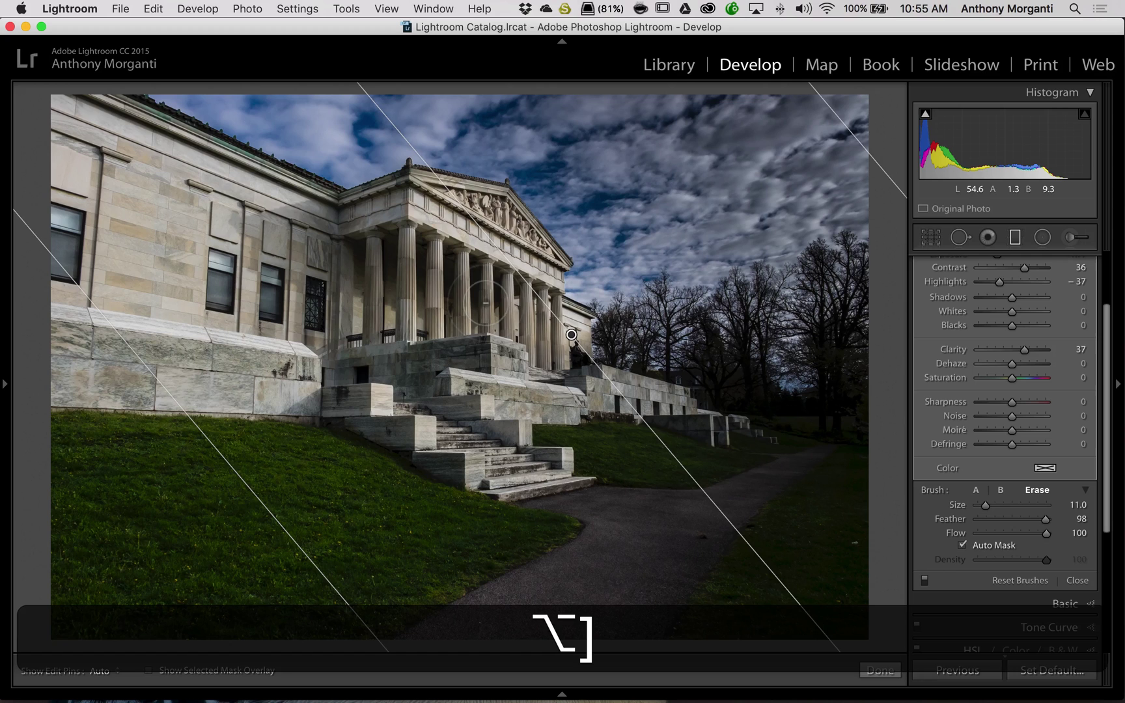
key("alt+h")
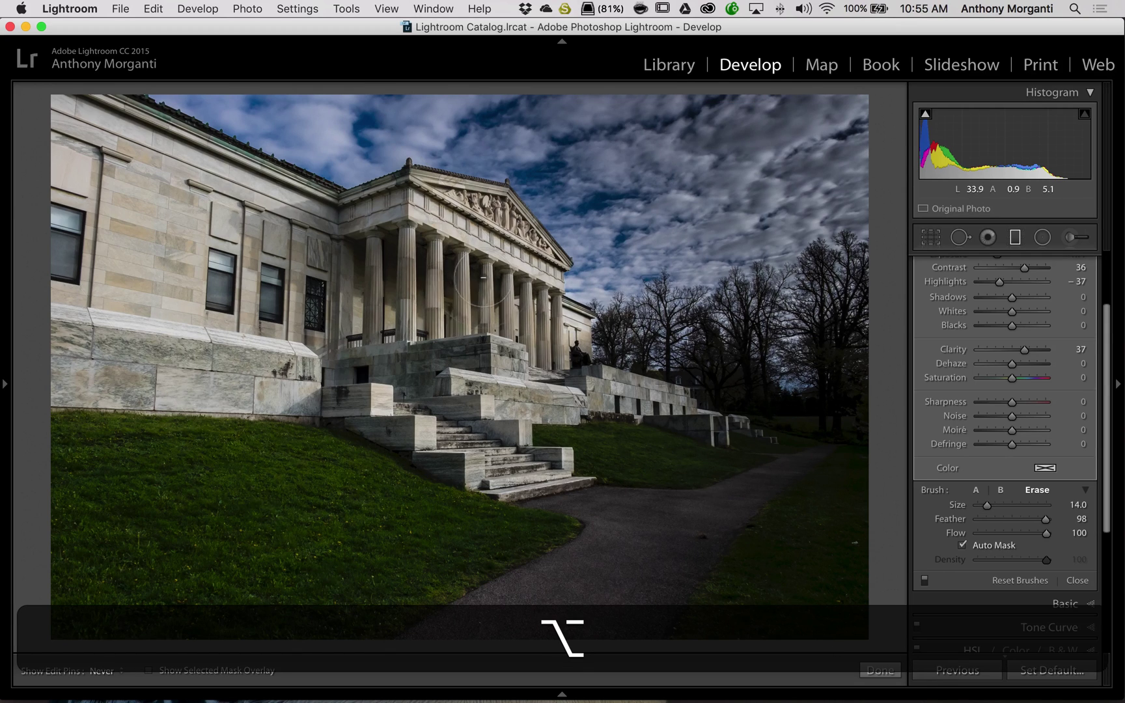
mouse_move(312, 251)
left_mouse_down()
mouse_move(423, 261)
mouse_move(313, 254)
mouse_move(573, 364)
left_mouse_up()
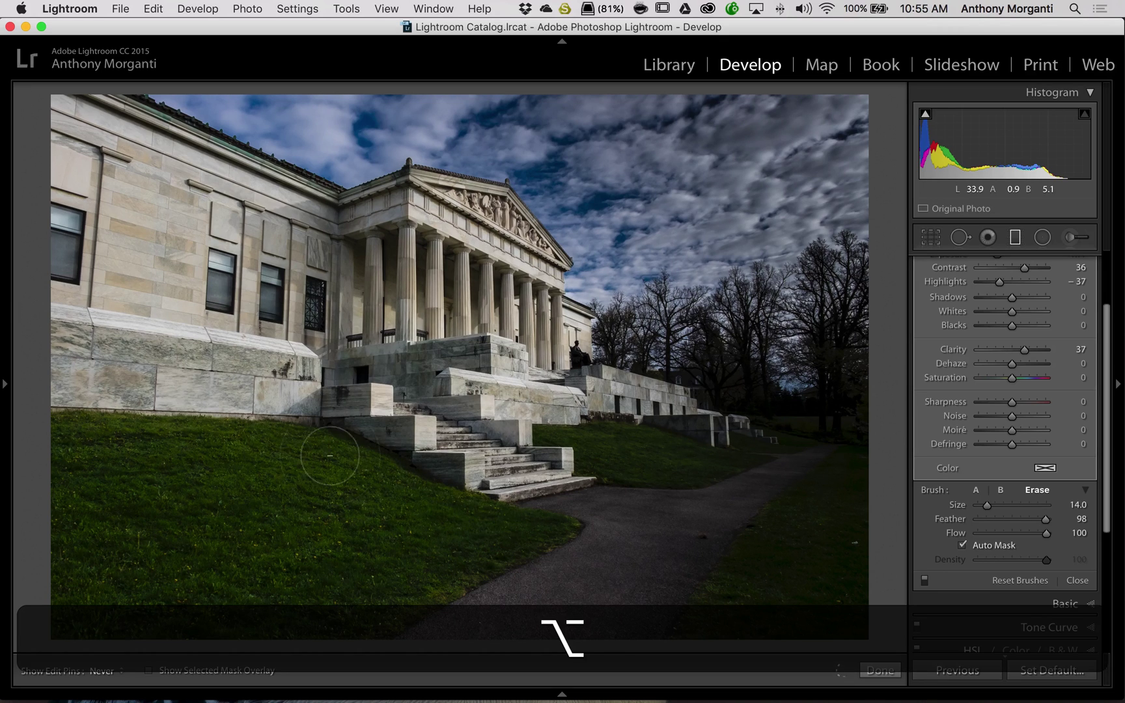
mouse_move(451, 356)
left_mouse_down()
mouse_move(496, 530)
mouse_move(551, 488)
left_mouse_up()
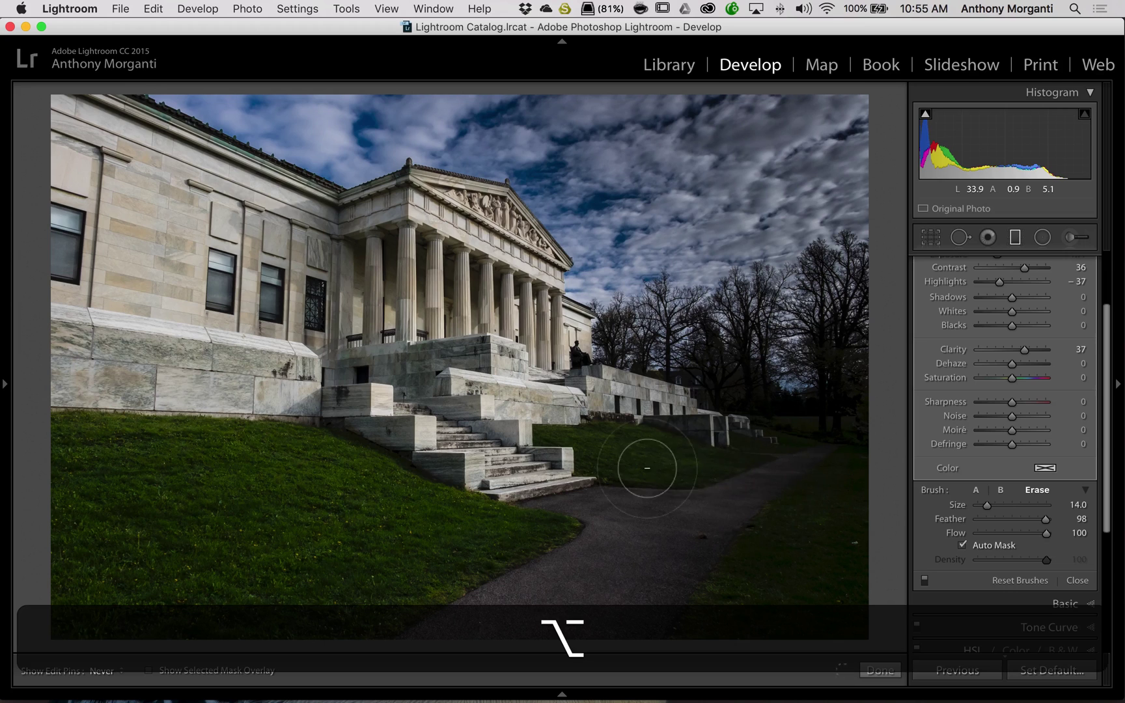
mouse_move(647, 468)
left_mouse_down()
mouse_move(672, 463)
mouse_move(631, 468)
mouse_move(795, 518)
mouse_move(835, 460)
left_mouse_up()
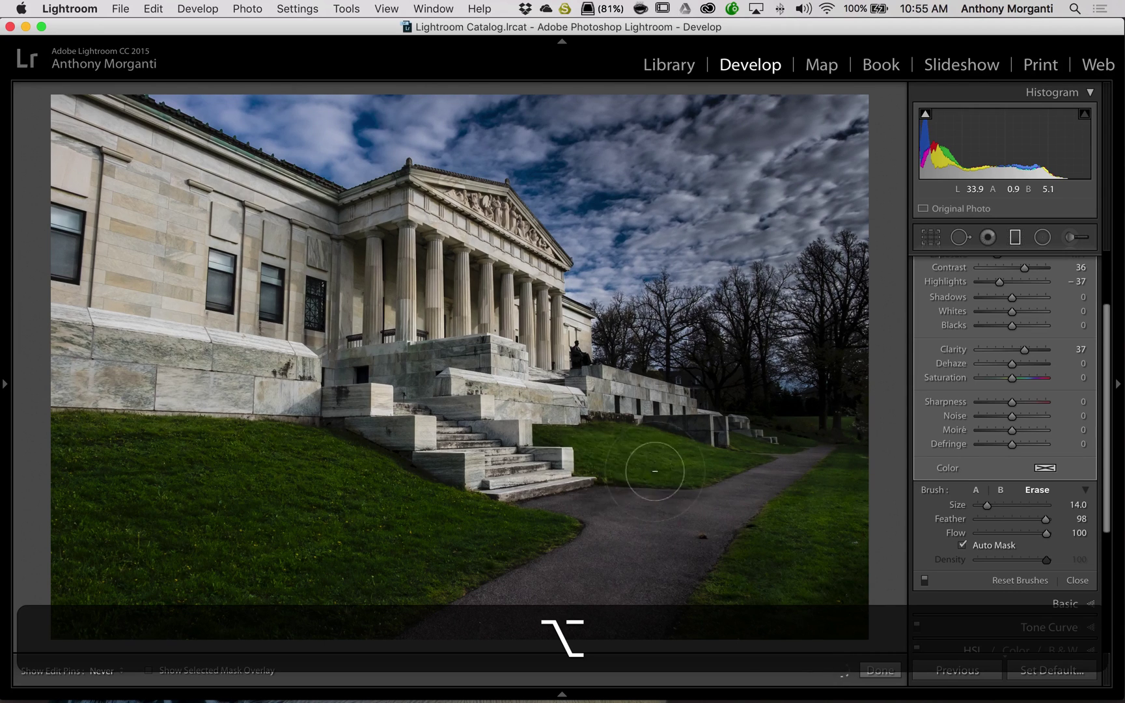
mouse_move(654, 470)
left_mouse_down()
mouse_move(514, 443)
mouse_move(570, 426)
mouse_move(765, 422)
mouse_move(868, 447)
left_mouse_up()
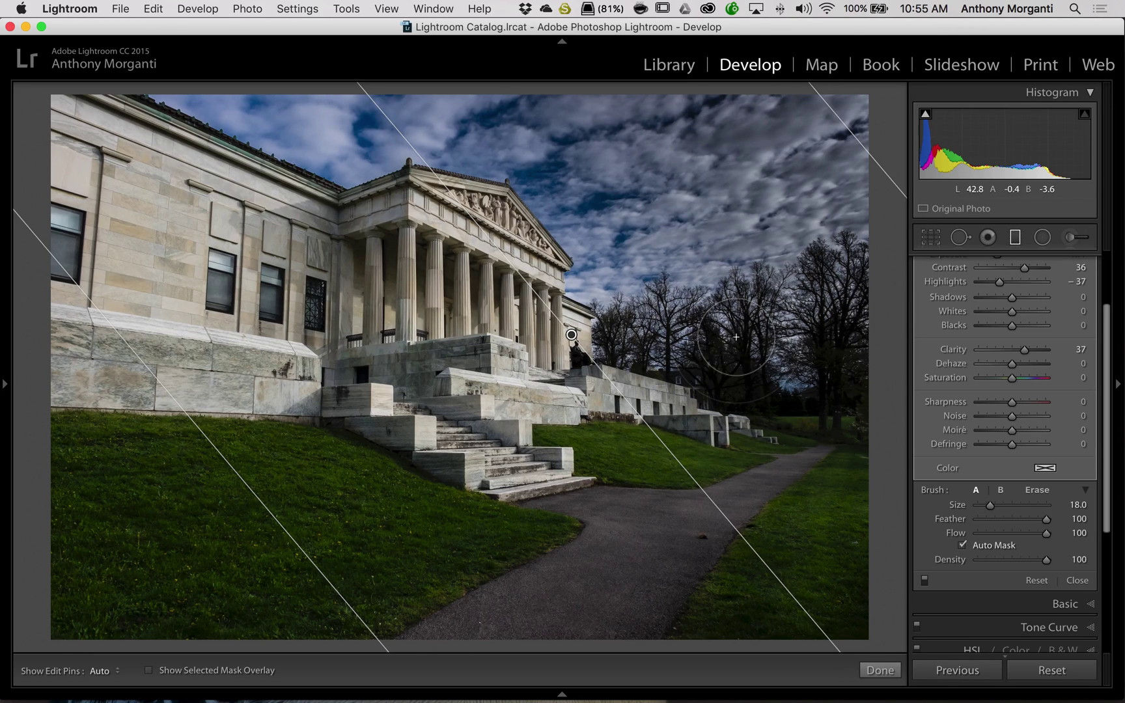
Erase the sky darkening from the right-hand trees with a smaller erase brush.
key("alt")
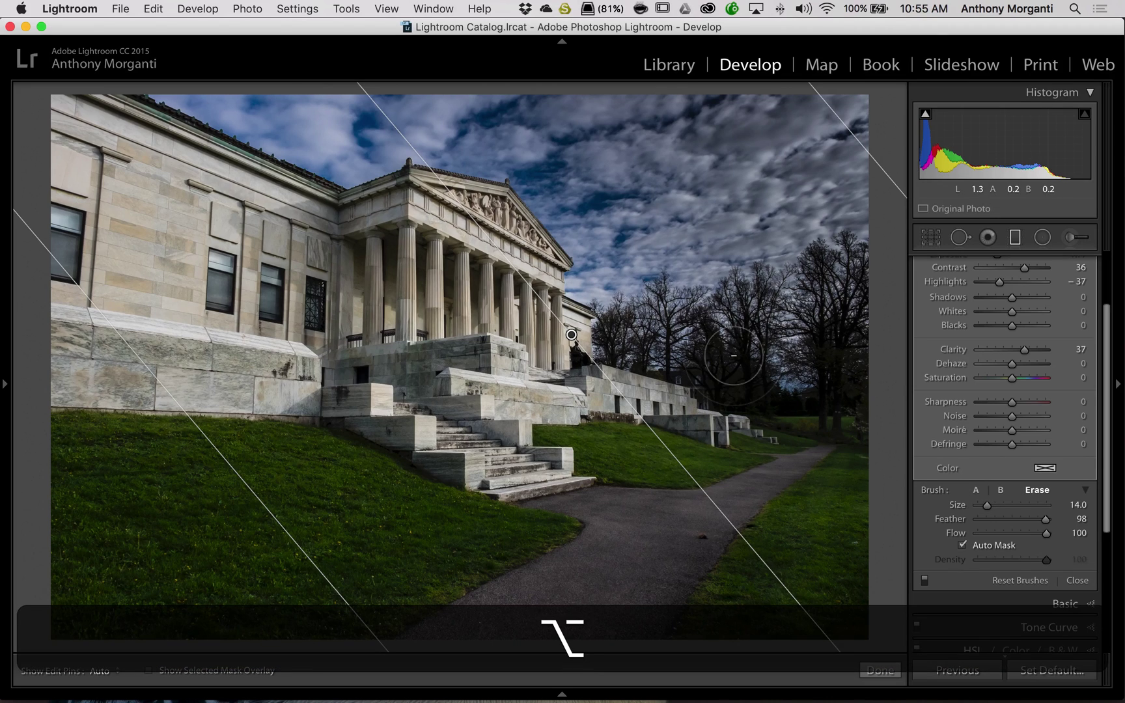
key("alt+bracketleft")
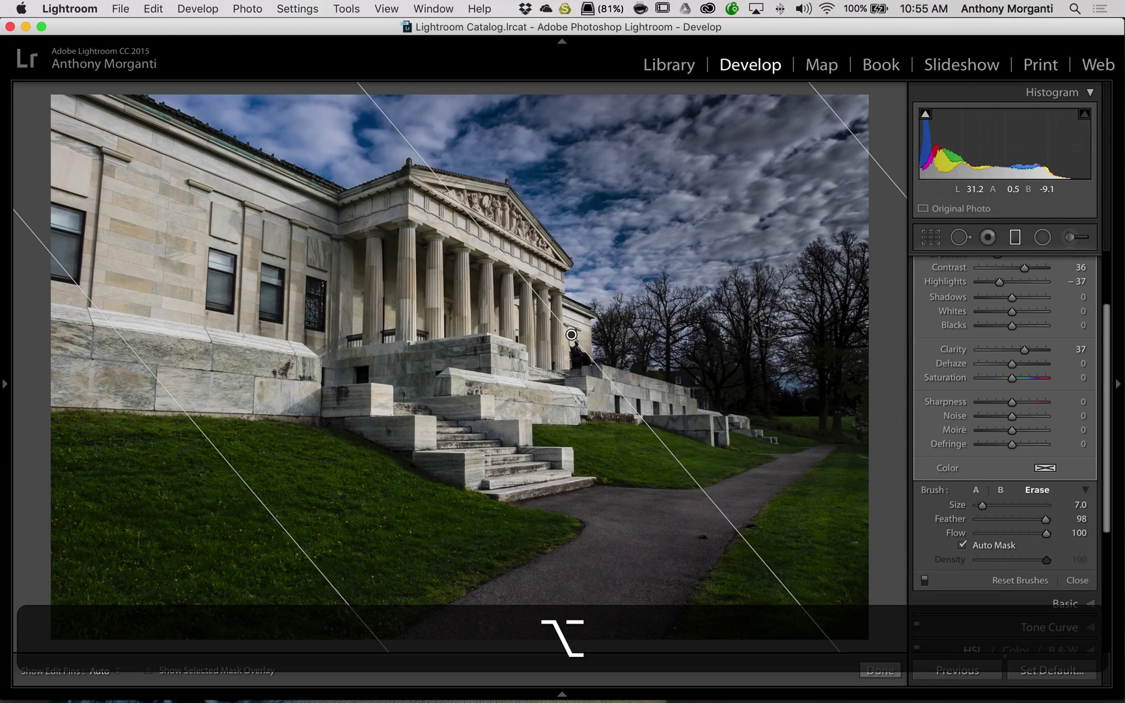
key("h")
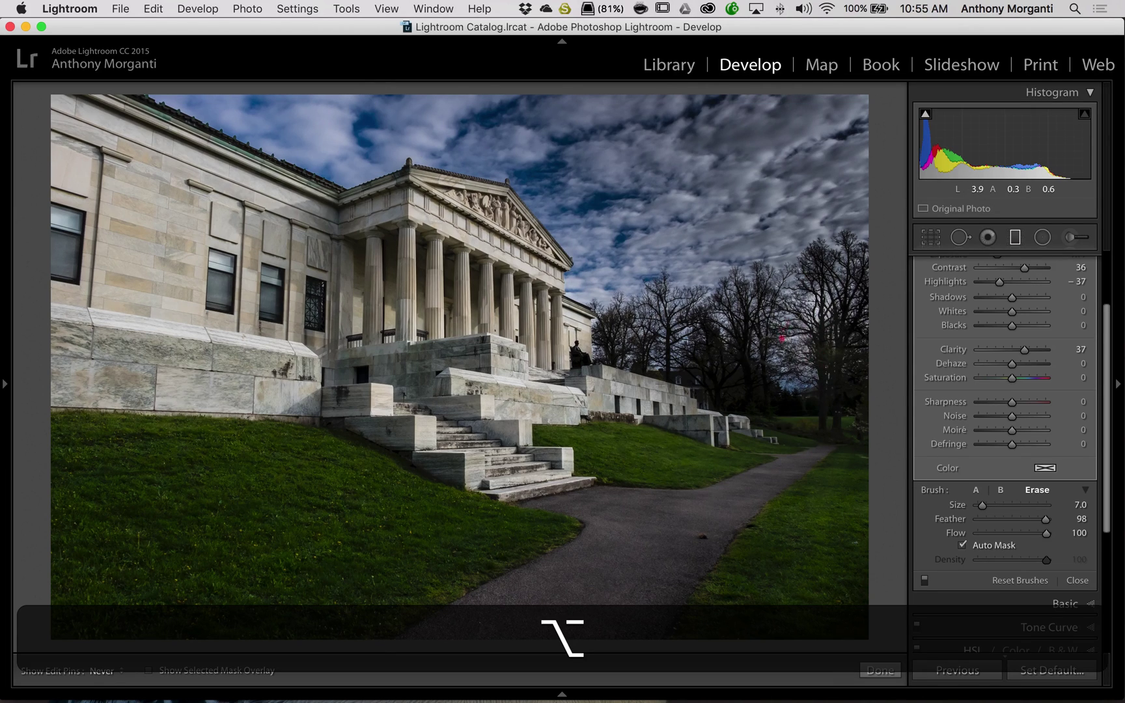
mouse_move(781, 338)
left_mouse_down()
mouse_move(704, 356)
mouse_move(604, 351)
mouse_move(645, 342)
left_mouse_up()
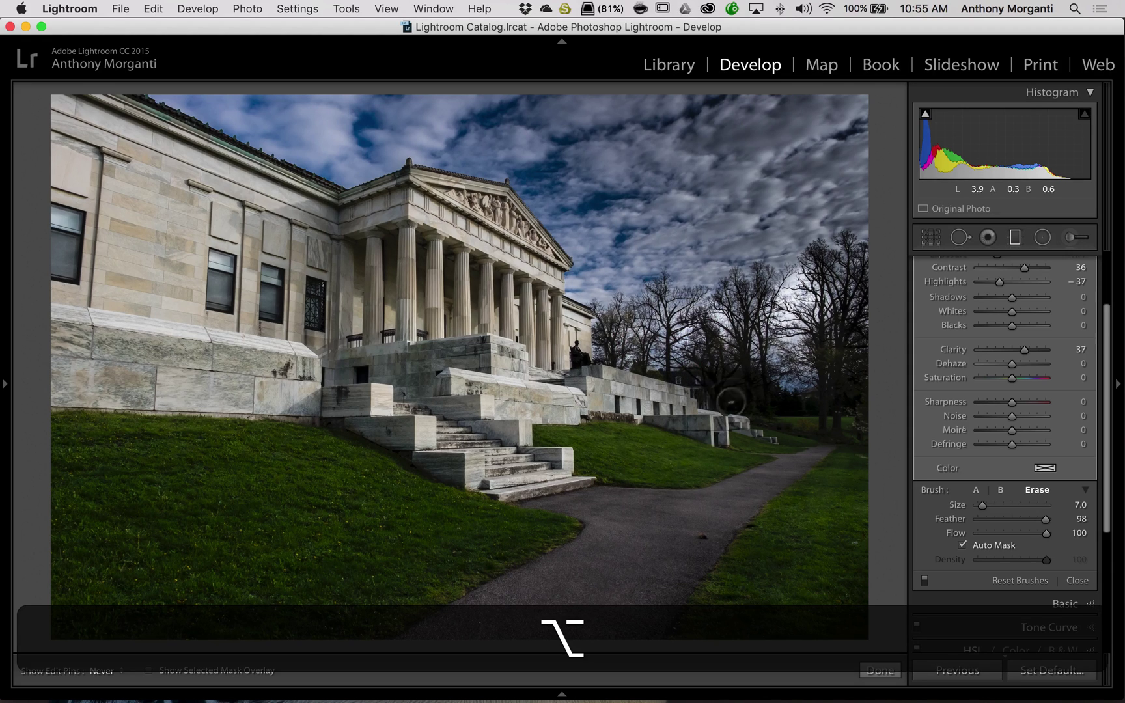
mouse_move(731, 401)
left_mouse_down()
mouse_move(773, 419)
mouse_move(821, 396)
mouse_move(859, 297)
mouse_move(839, 287)
left_mouse_up()
Shrink the brush to size 12 and set it back to adding the effect after erasing over the lawn.
key("m")
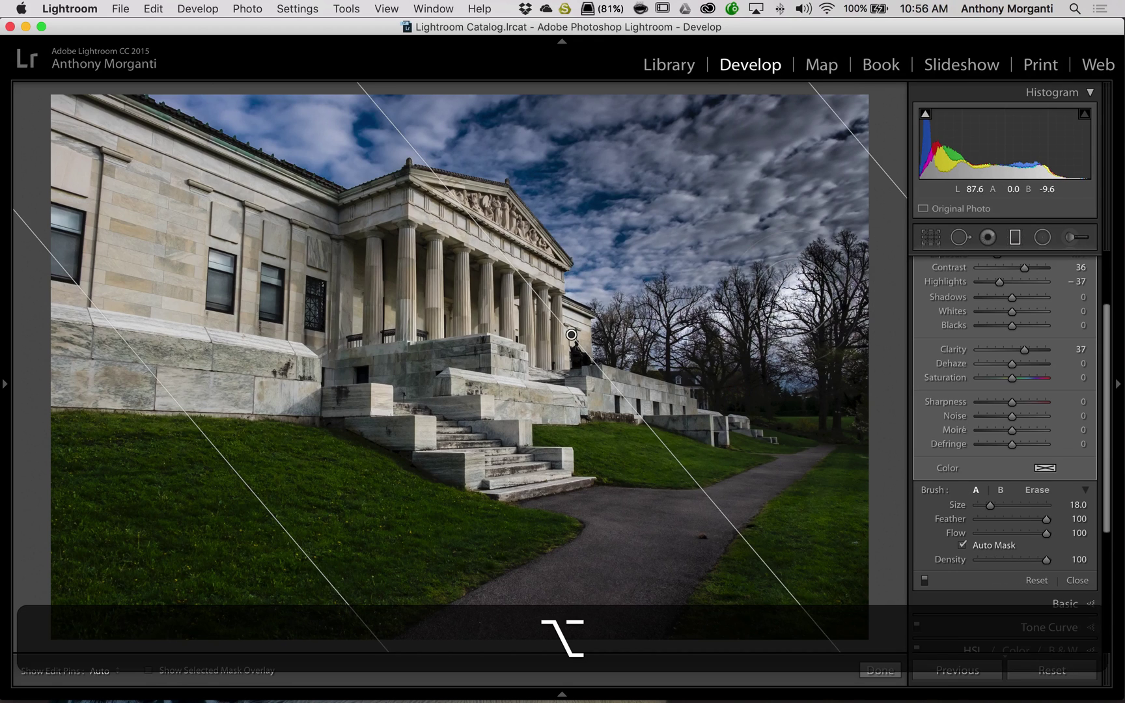
key("bracketleft")
key("bracketleft")
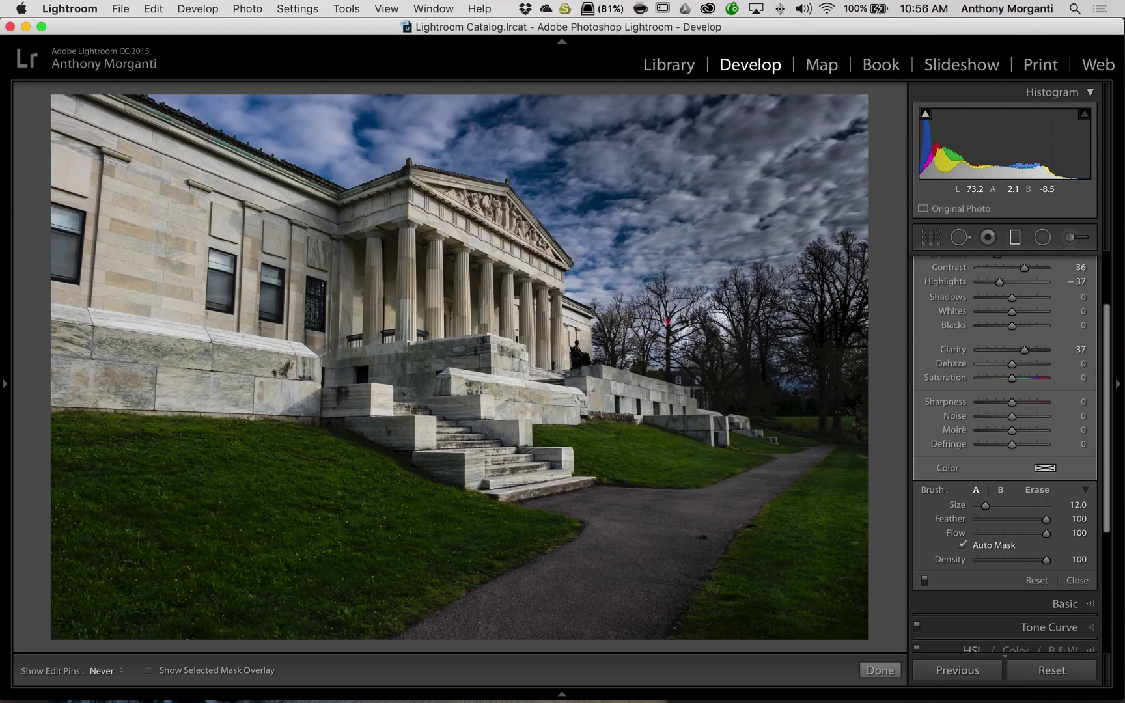
key("h")
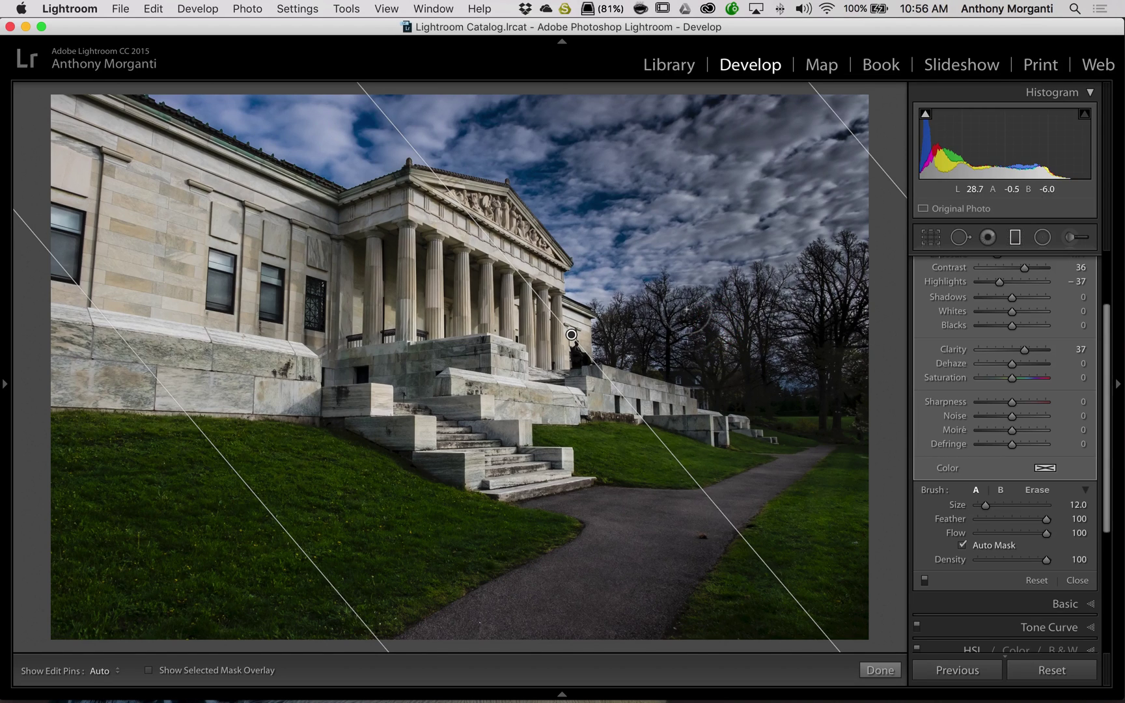
key("alt")
key("h")
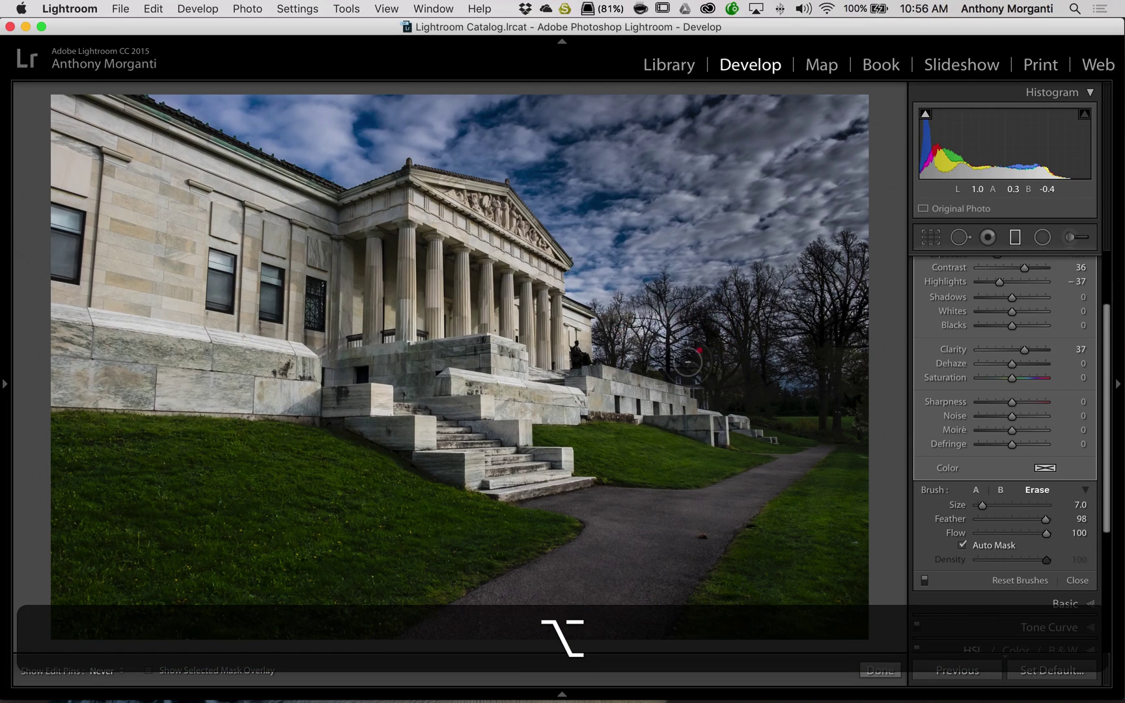
key("h")
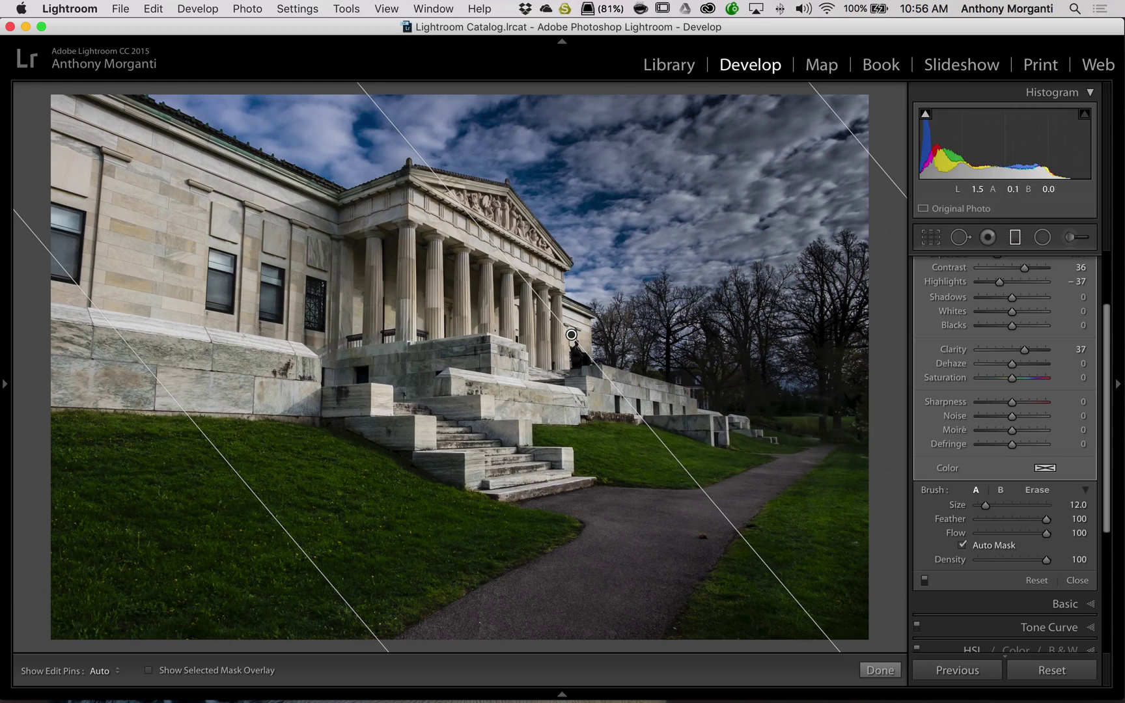
key("alt")
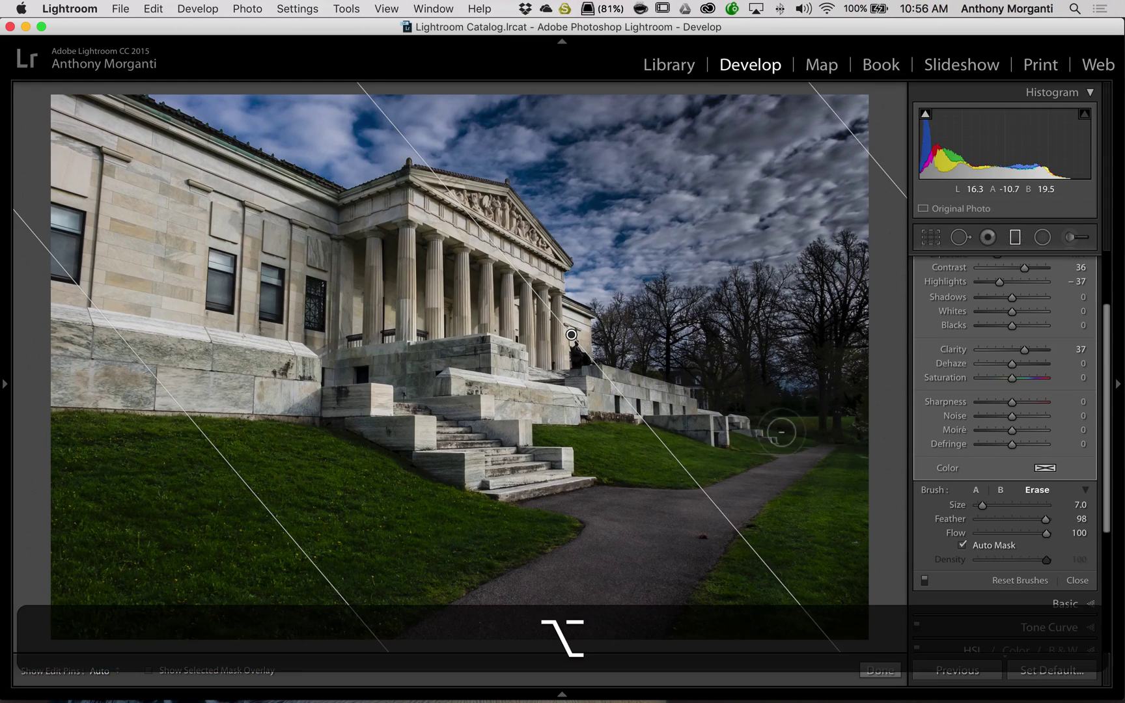
key("h")
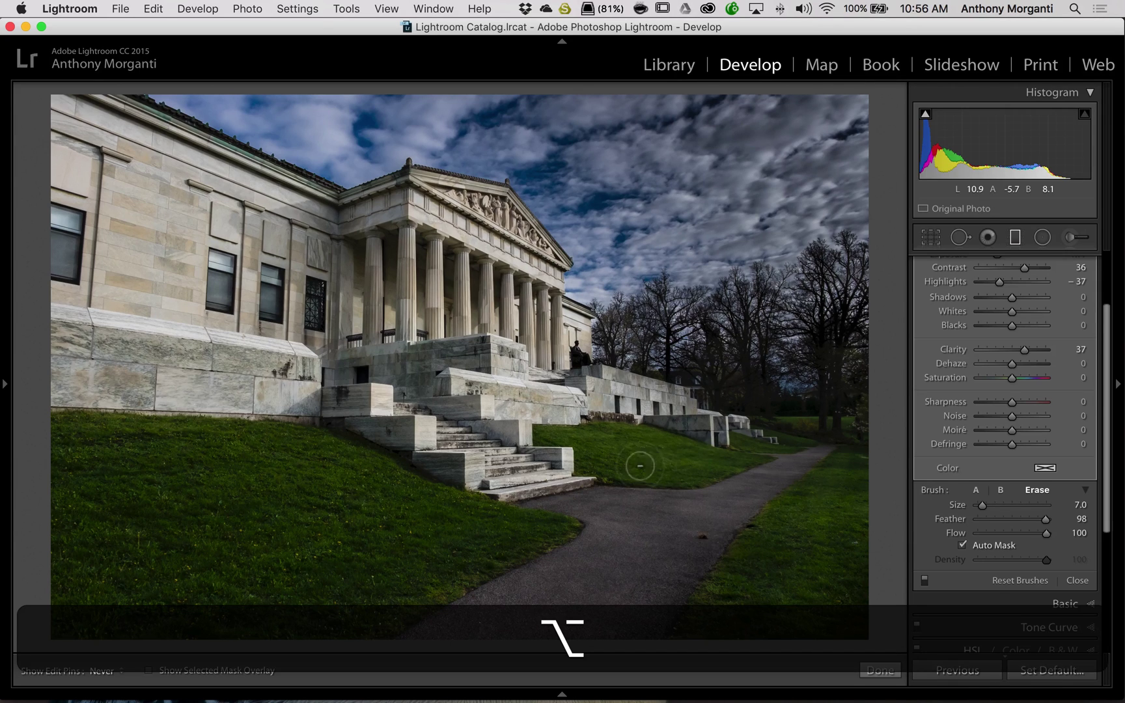
key("h")
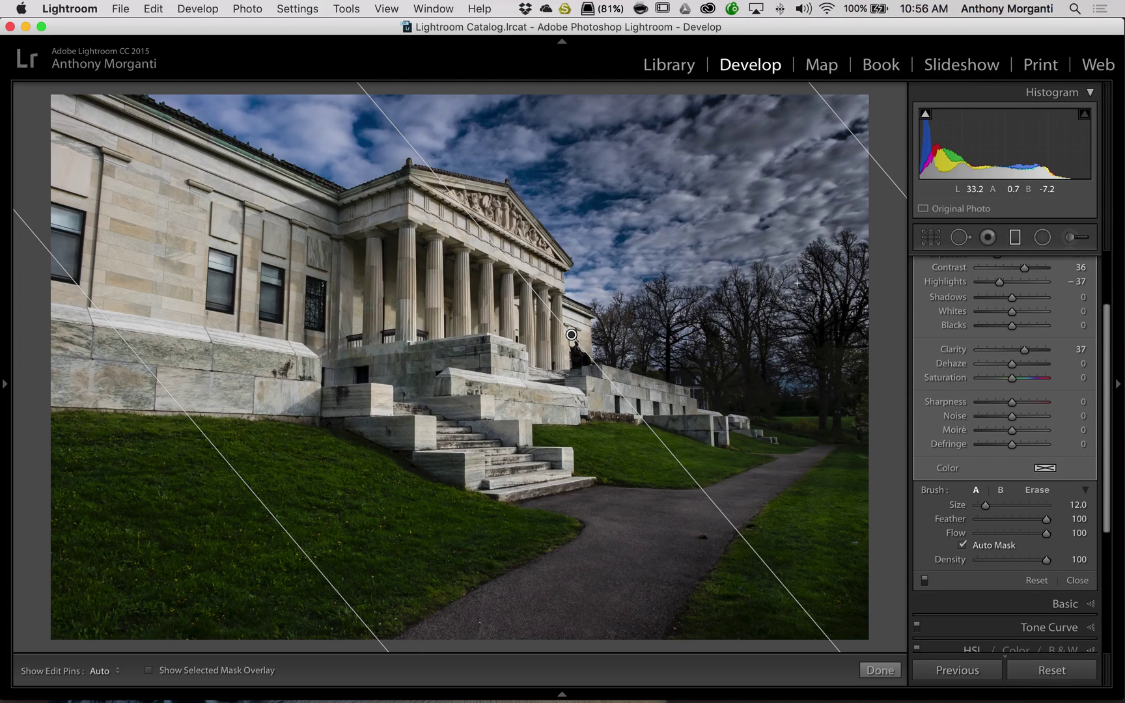
scroll(1041, 271, "up", 3)
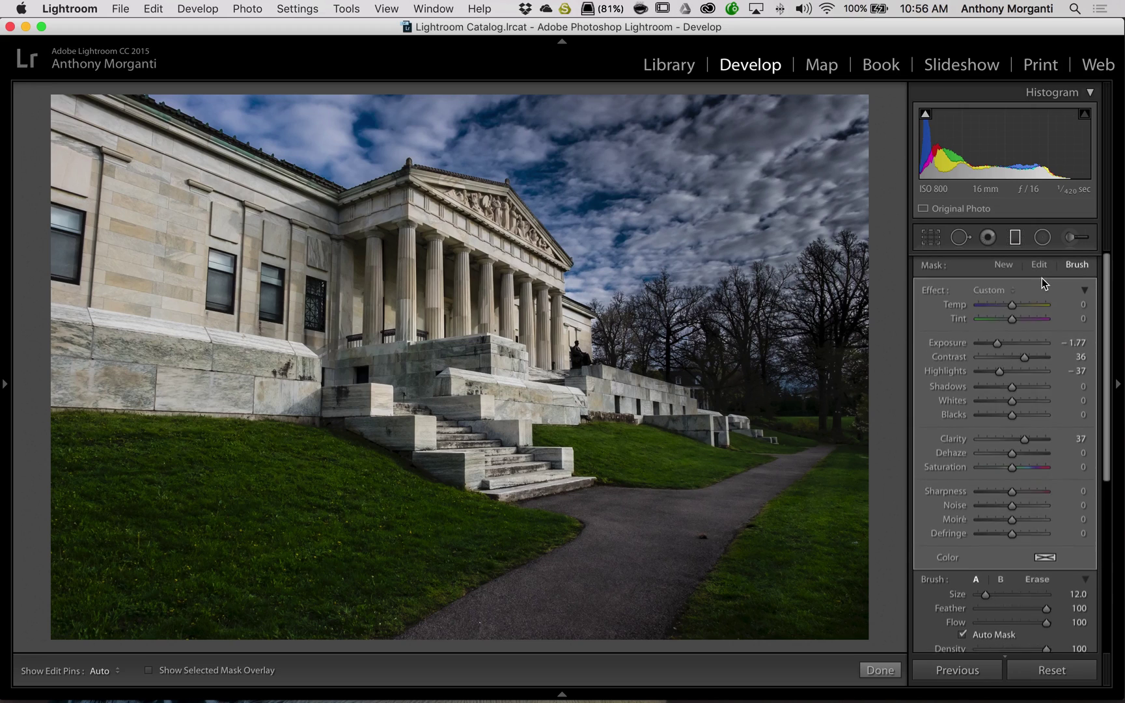